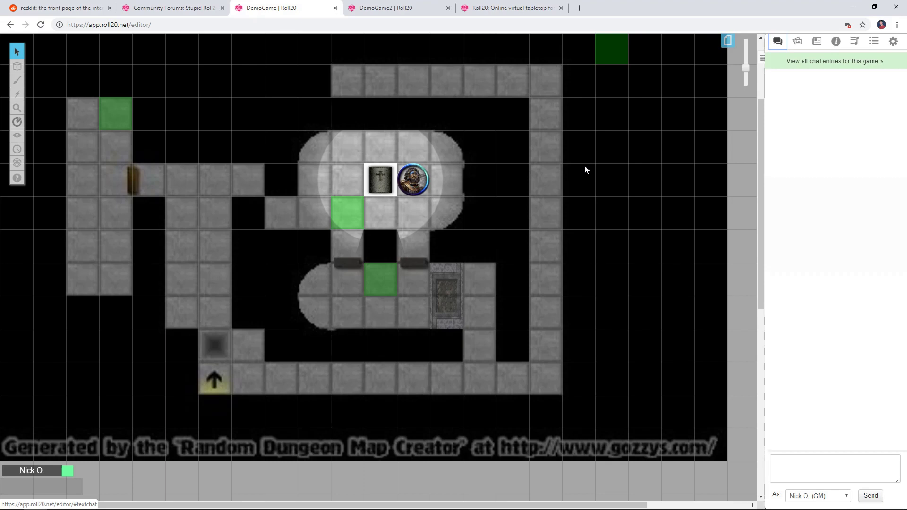
# - Select the green tile token and test its reveal trap, hide trap, music and trap damage buttons
pyautogui.click(381, 281)
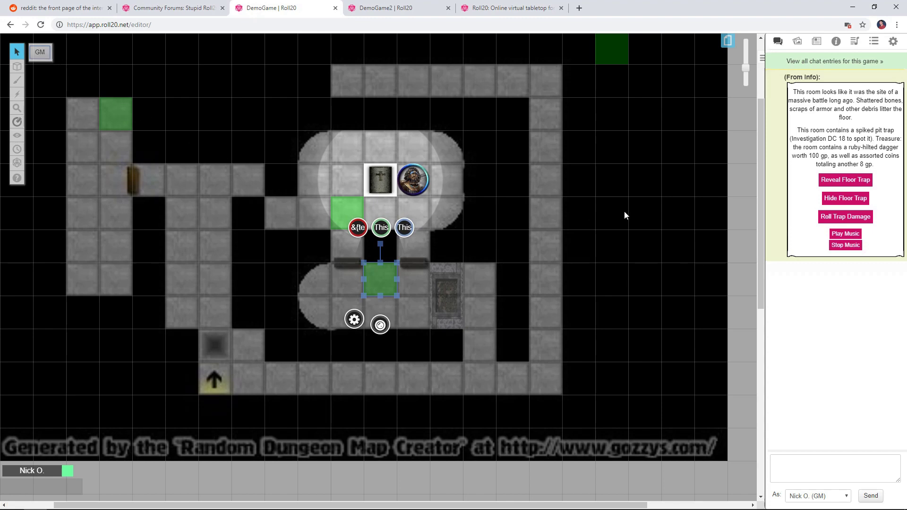
pyautogui.click(846, 184)
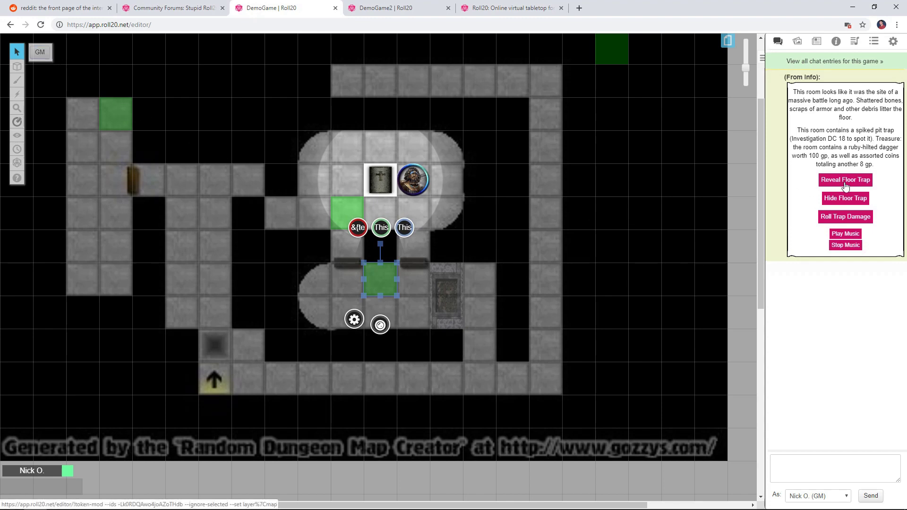
pyautogui.click(846, 199)
pyautogui.click(852, 235)
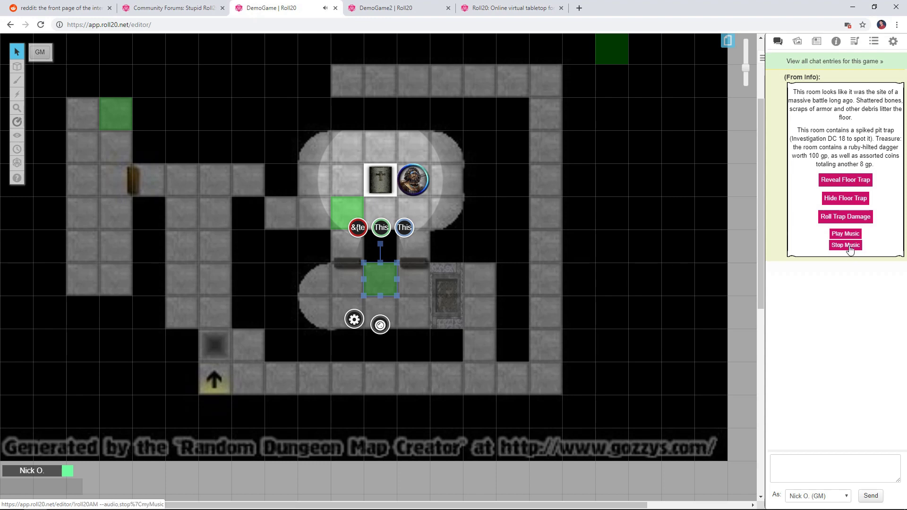
pyautogui.click(859, 220)
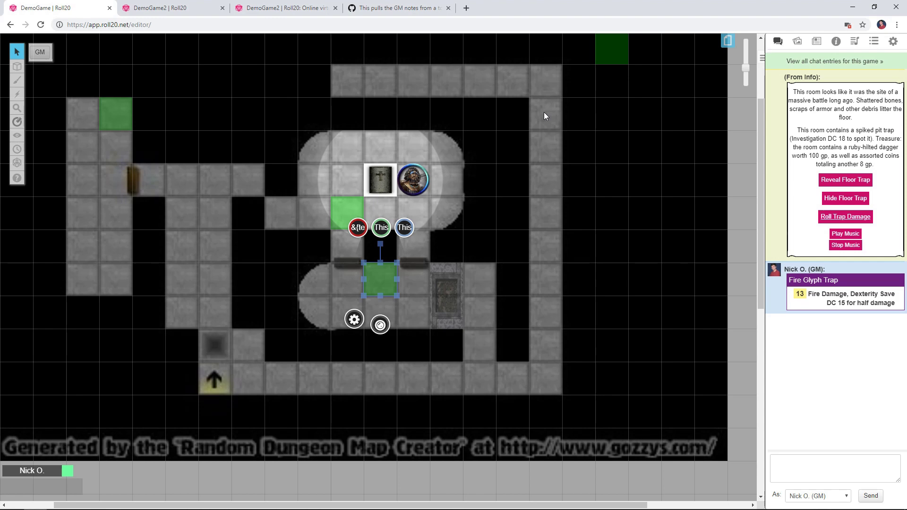
# - Copy the gmnote.js code from the GitHub Gist and return to the DemoGame2 campaign page
pyautogui.click(380, 10)
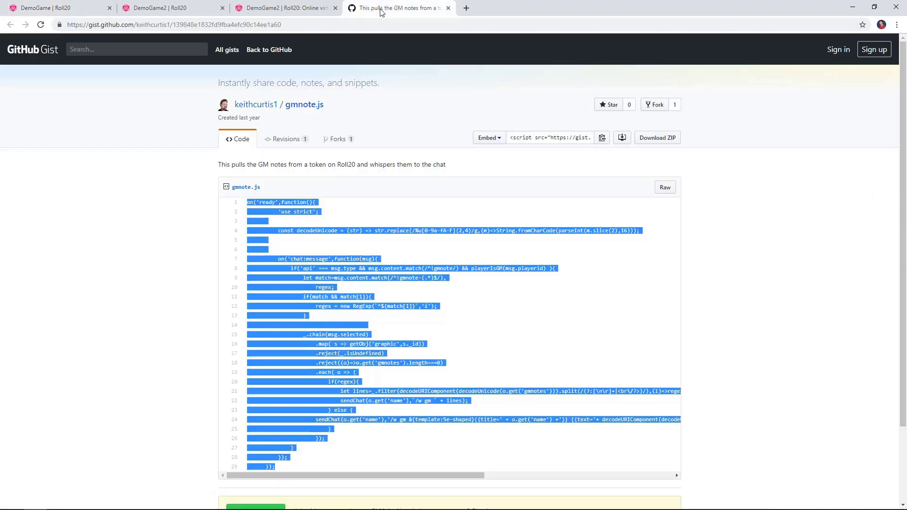
pyautogui.rightClick(266, 212)
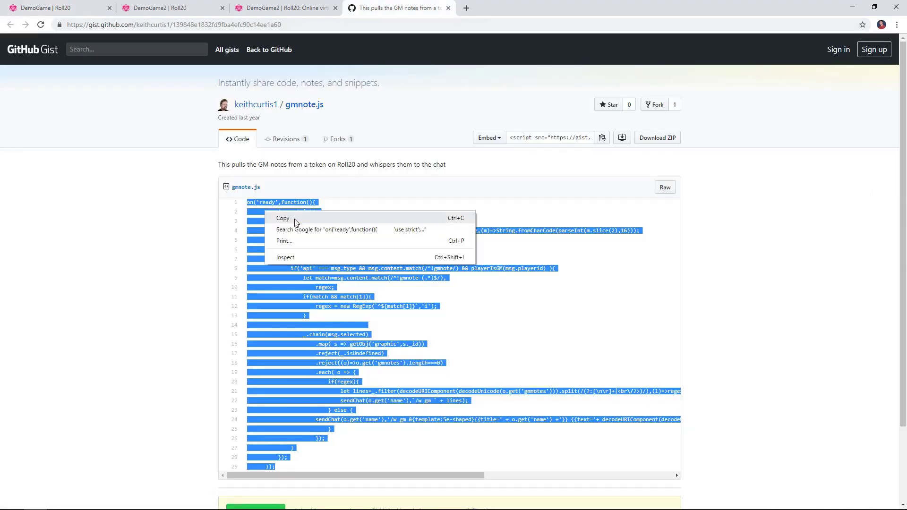
pyautogui.click(296, 219)
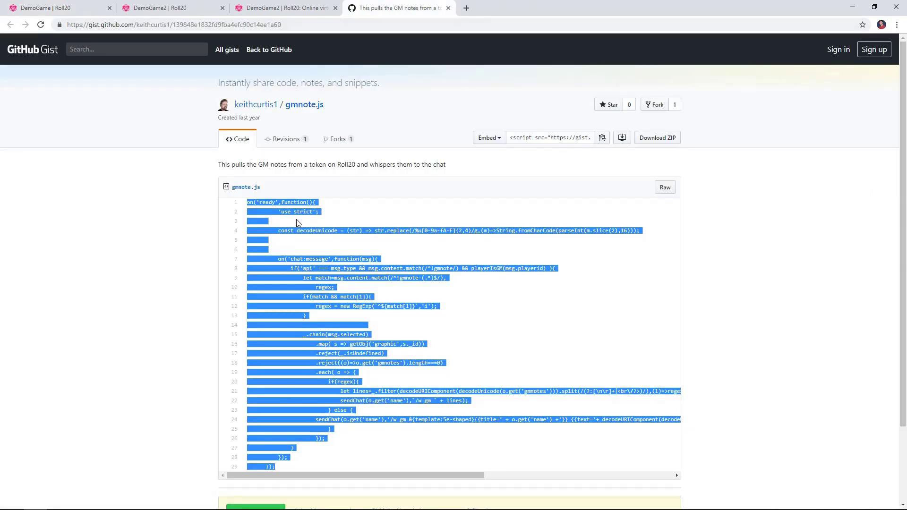
pyautogui.click(312, 8)
# - Create a new DemoGame2 API script named gmnote.js
pyautogui.click(521, 244)
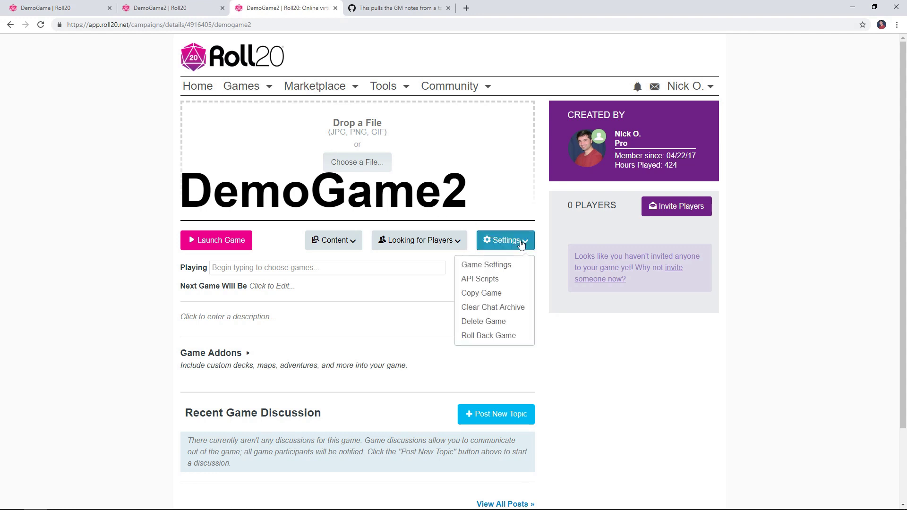
pyautogui.click(500, 280)
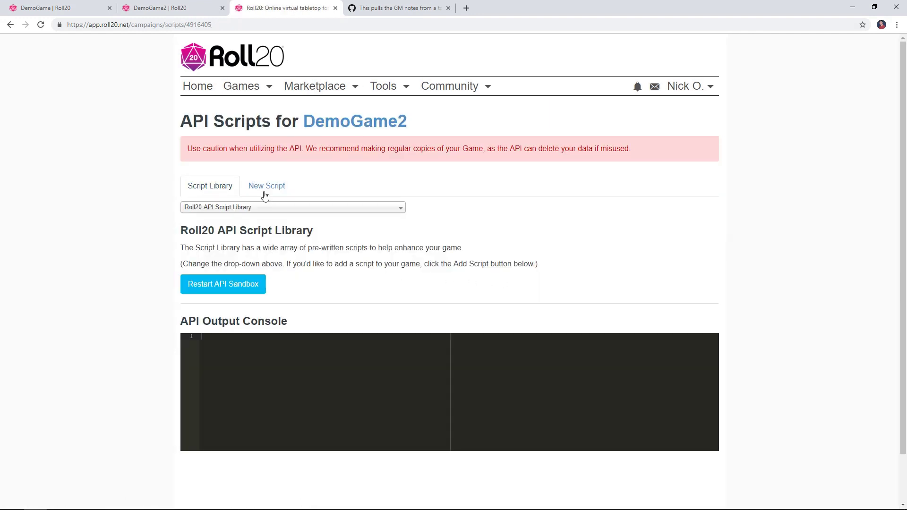
pyautogui.click(265, 194)
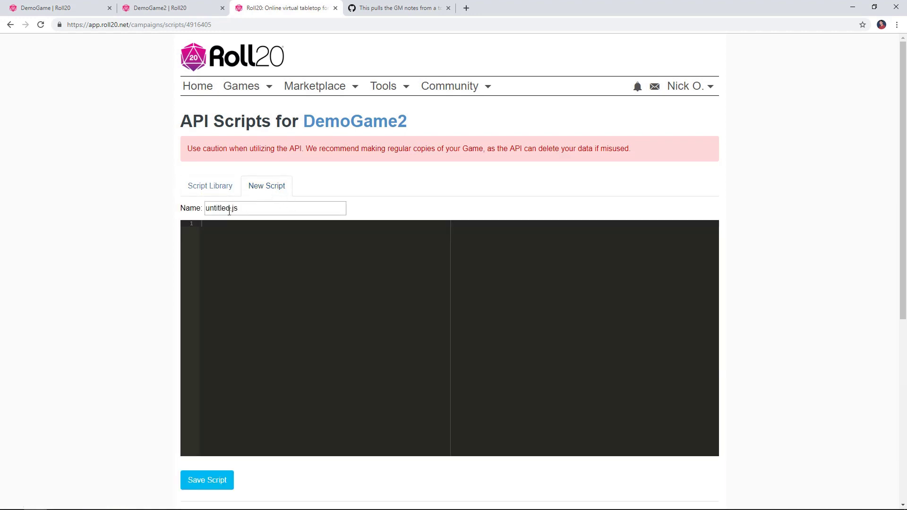
pyautogui.moveTo(230, 208); pyautogui.dragTo(188, 209)
pyautogui.write('gmnote')
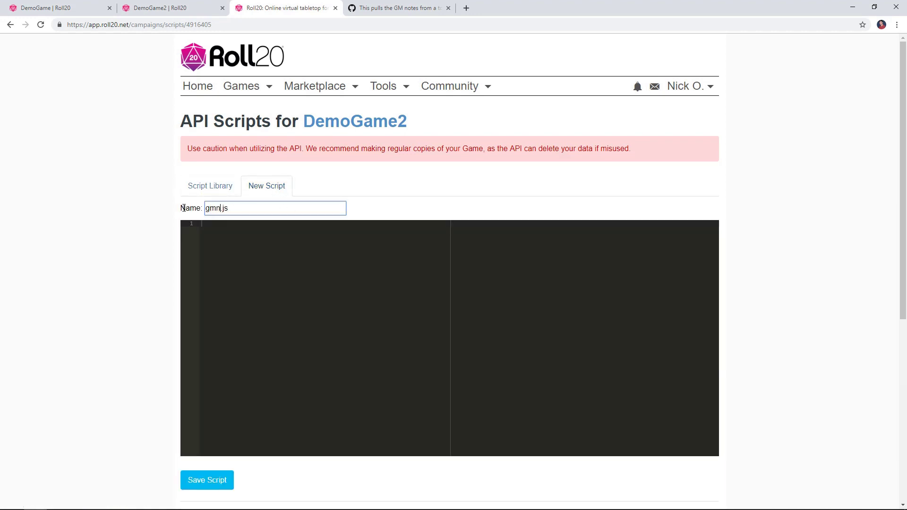
# - Paste the gmnote.js code into the editor and inspect the sendChat statement on line 24
pyautogui.rightClick(222, 235)
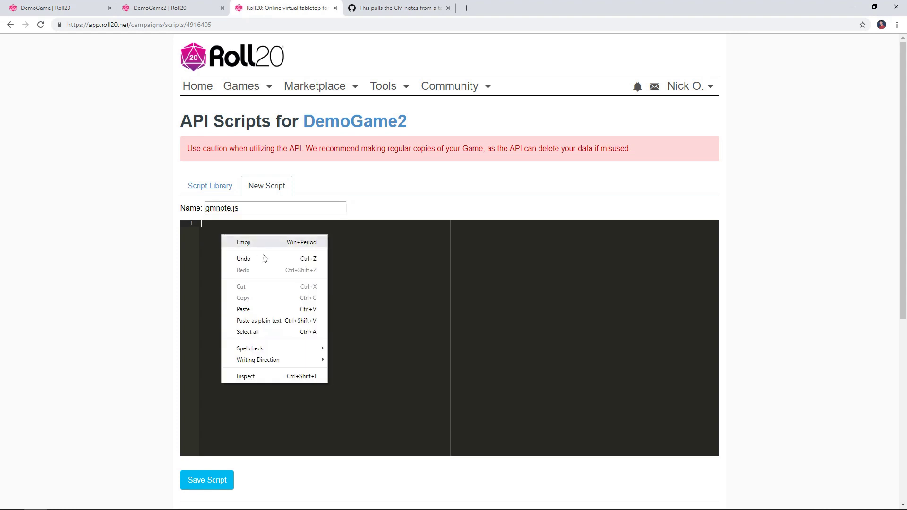
pyautogui.click(273, 309)
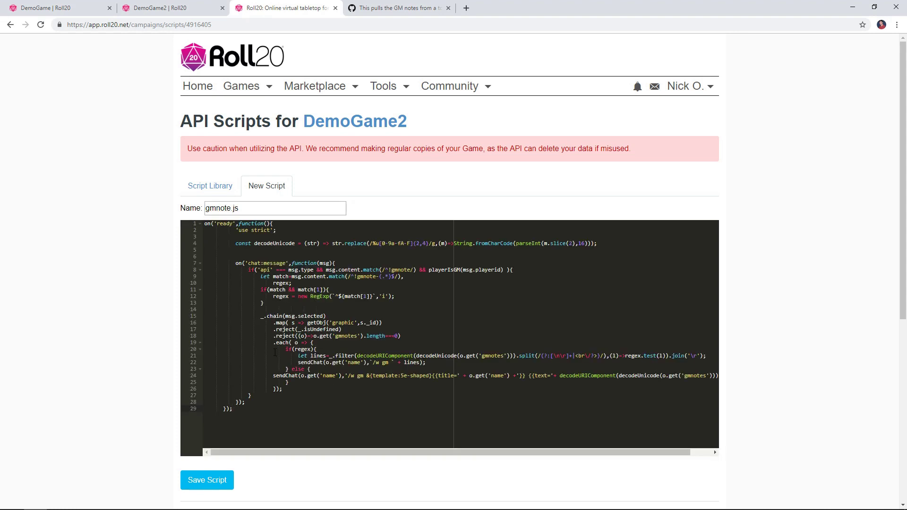
pyautogui.moveTo(273, 377); pyautogui.dragTo(430, 376)
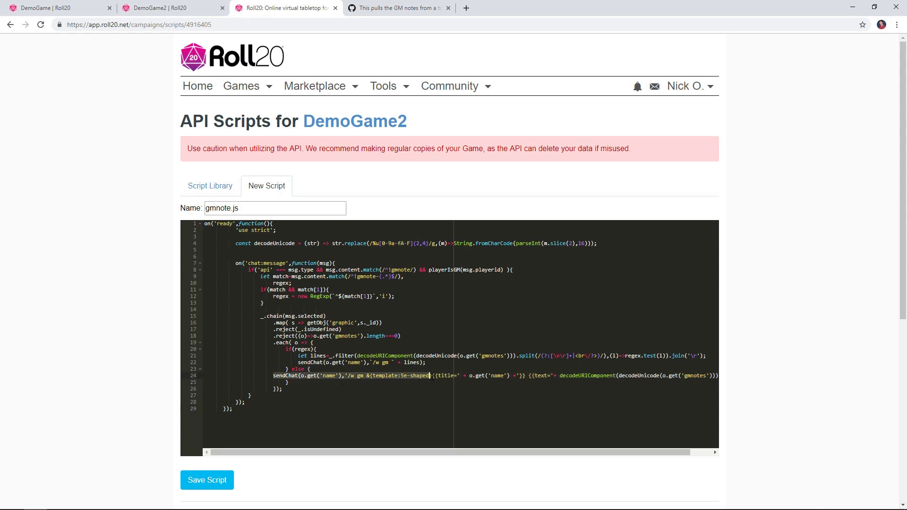
pyautogui.click(432, 376)
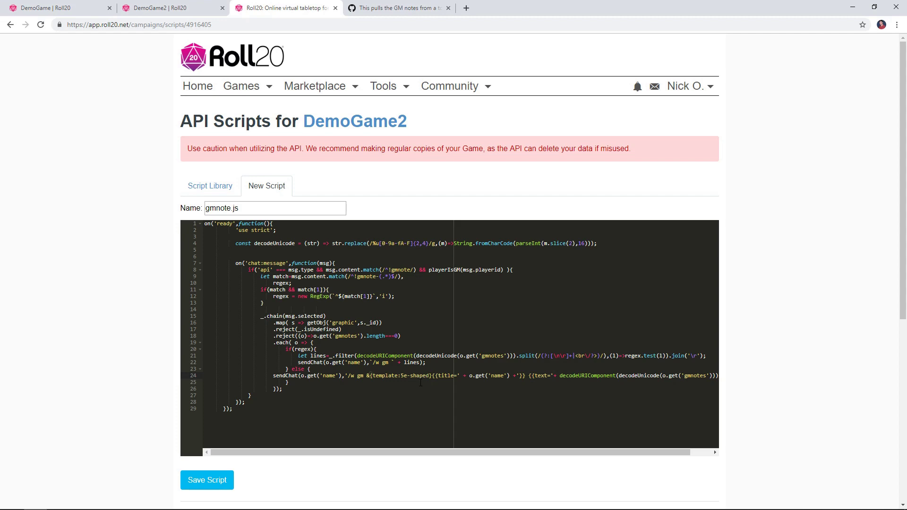
pyautogui.hotkey('alt', 'Tab')
# - Select the full replacement sendChat statement using the desc template in Notepad
pyautogui.click(477, 193)
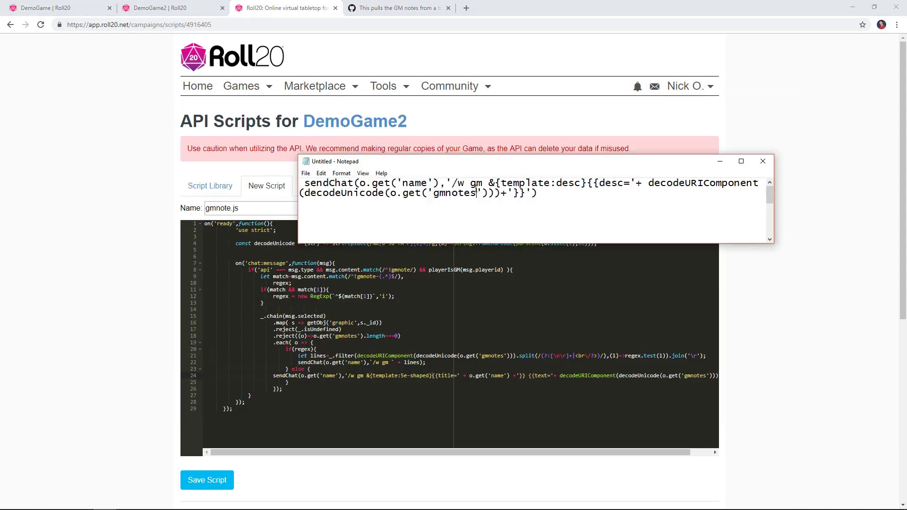
pyautogui.moveTo(540, 197); pyautogui.dragTo(307, 188)
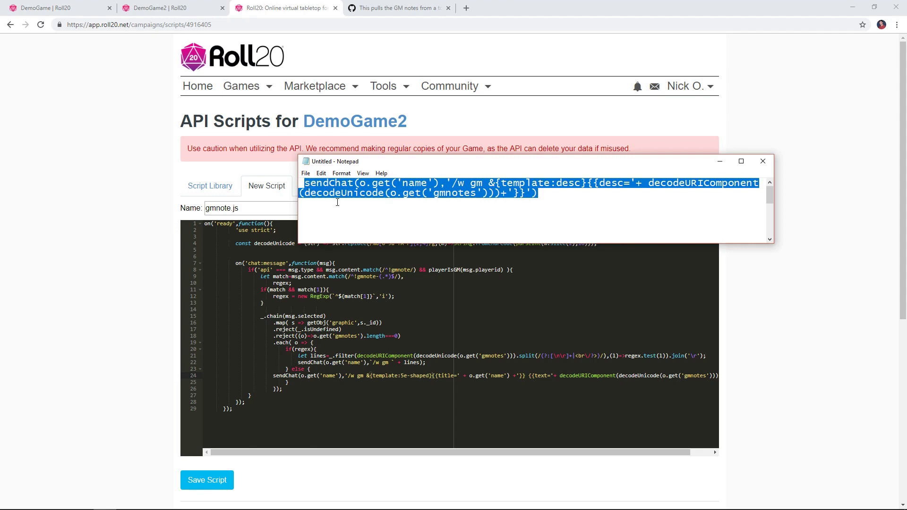
# - Replace line 24's sendChat call with the desc-template version and save gmnote.js
pyautogui.click(323, 378)
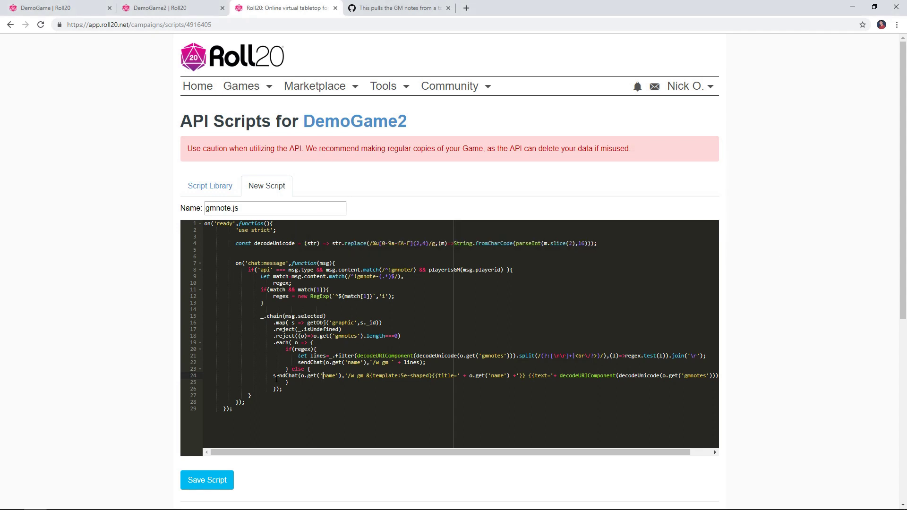
pyautogui.moveTo(273, 377); pyautogui.dragTo(735, 381)
pyautogui.hotkey('ctrl', 'v')
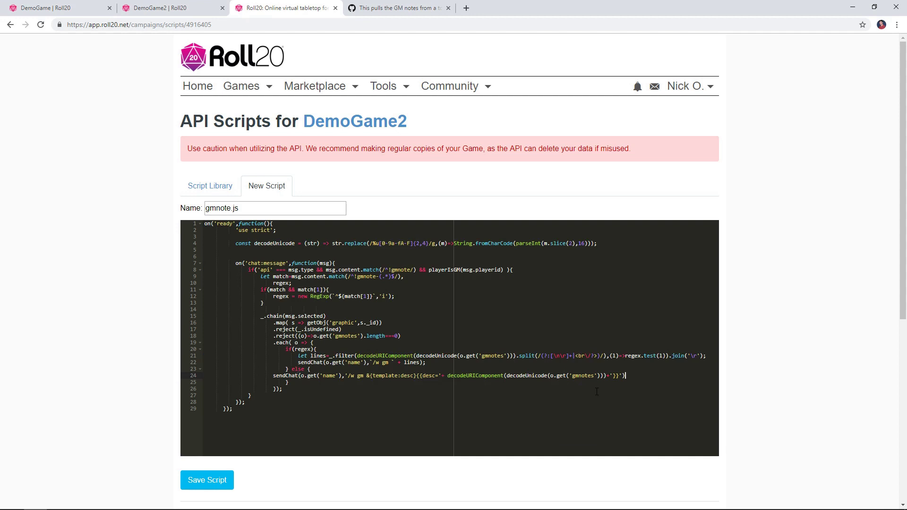
pyautogui.click(209, 480)
pyautogui.scroll(-2, 375, 198)
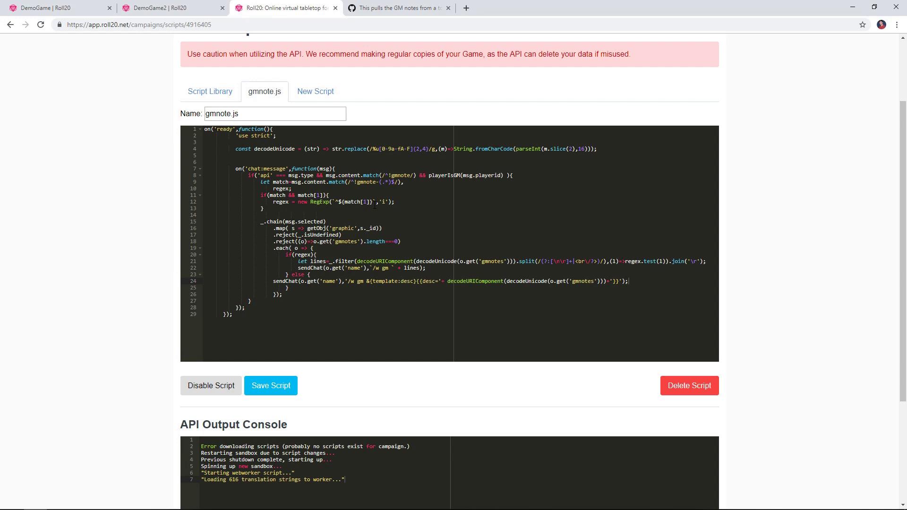
pyautogui.click(188, 10)
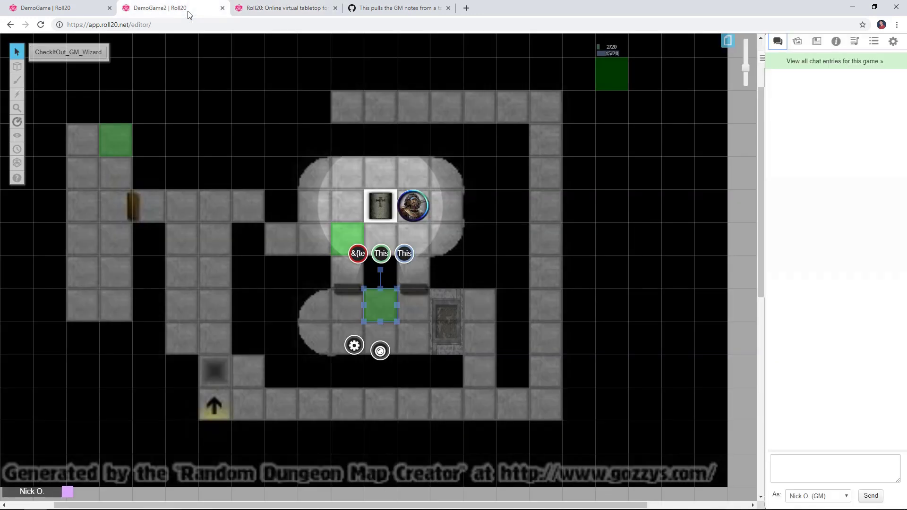
# - Open the green tile token's settings to view its GM notes, then cancel without saving
pyautogui.click(384, 306)
pyautogui.doubleClick(383, 306)
pyautogui.scroll(-5, 351, 250)
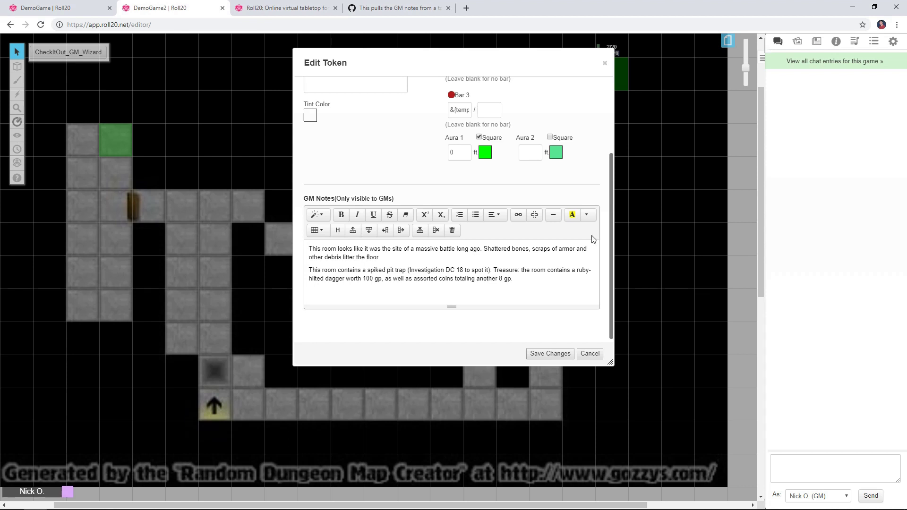
pyautogui.click(589, 354)
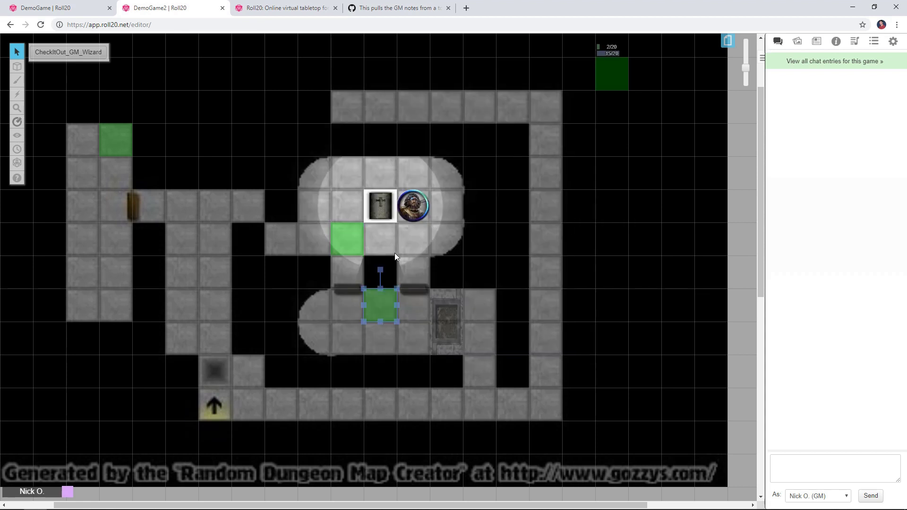
# - Send !gmnote in chat to whisper the selected token's GM notes
pyautogui.click(819, 470)
pyautogui.write('!gmnote')
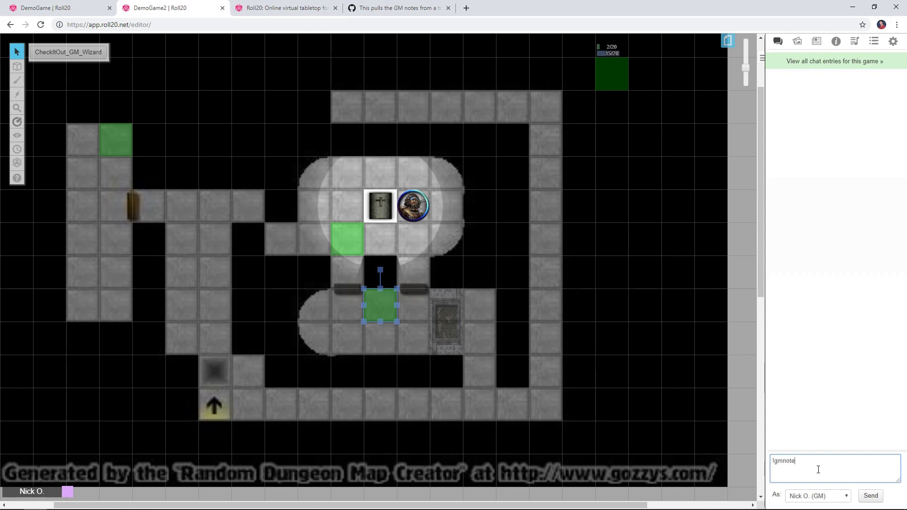
pyautogui.press('Return')
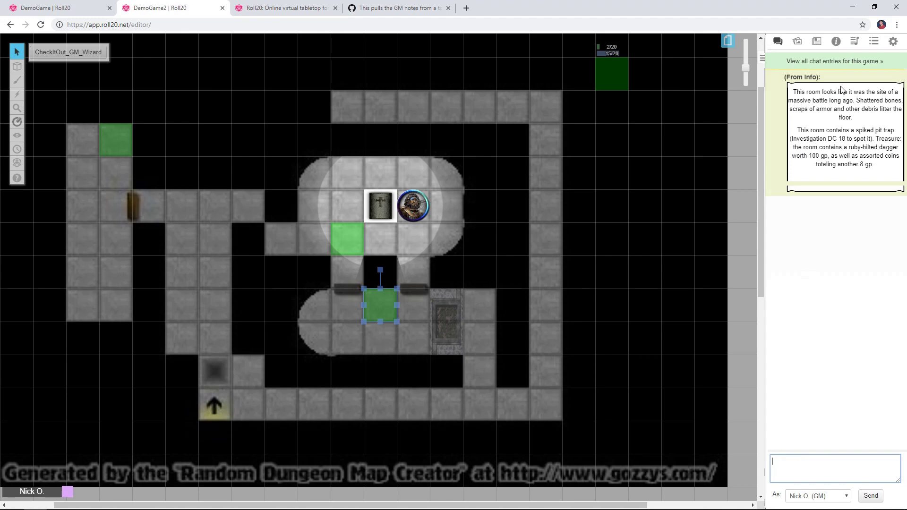
pyautogui.doubleClick(373, 309)
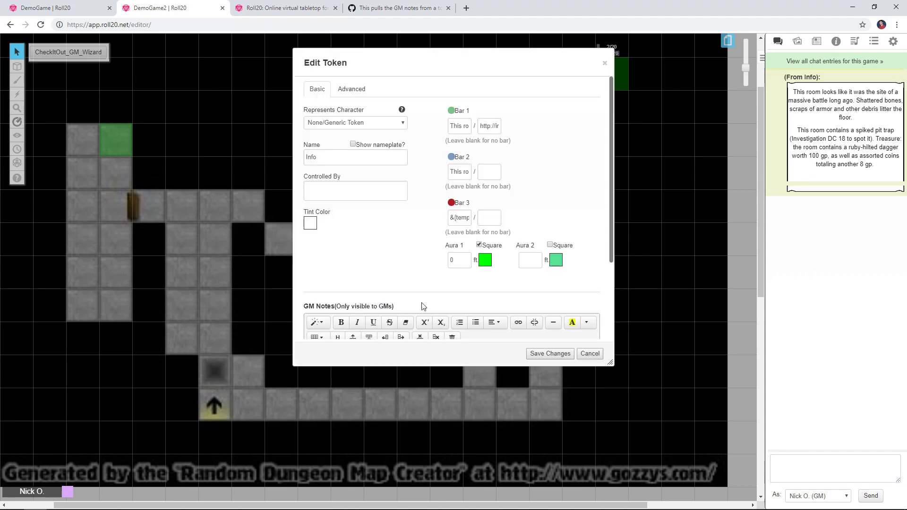
pyautogui.scroll(-3, 395, 258)
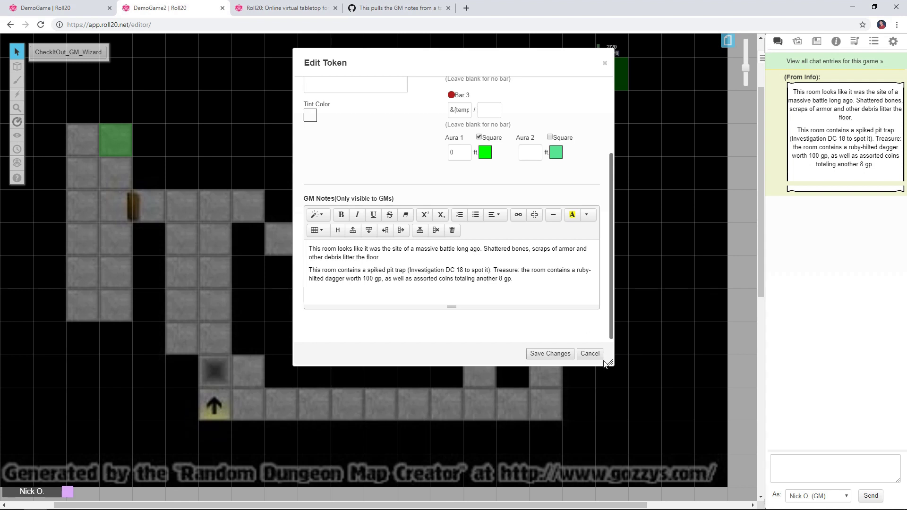
pyautogui.click(590, 354)
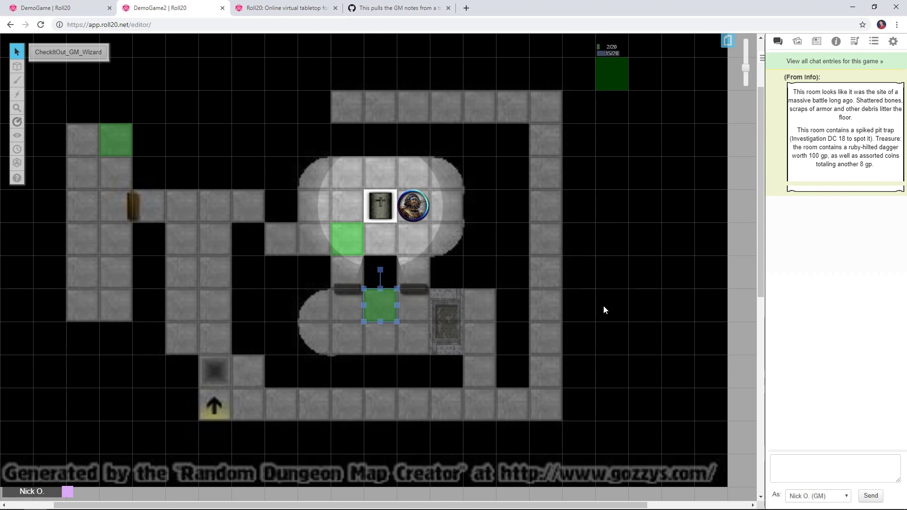
# - Open the Script Library on the API Scripts page and search for 'tokenm'
pyautogui.click(301, 7)
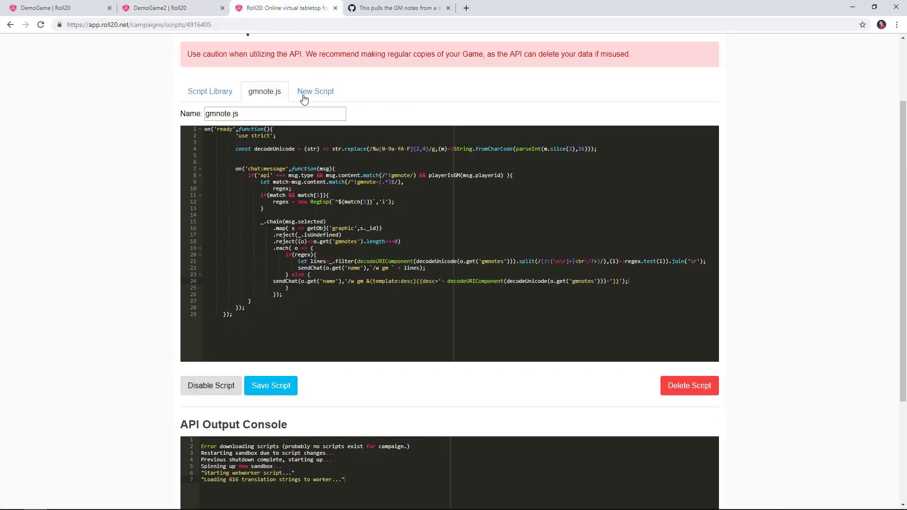
pyautogui.click(216, 97)
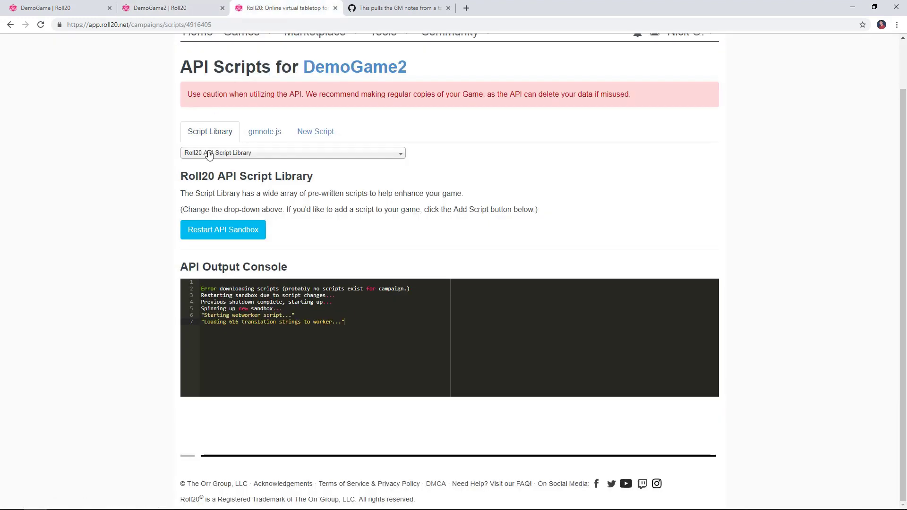
pyautogui.click(254, 155)
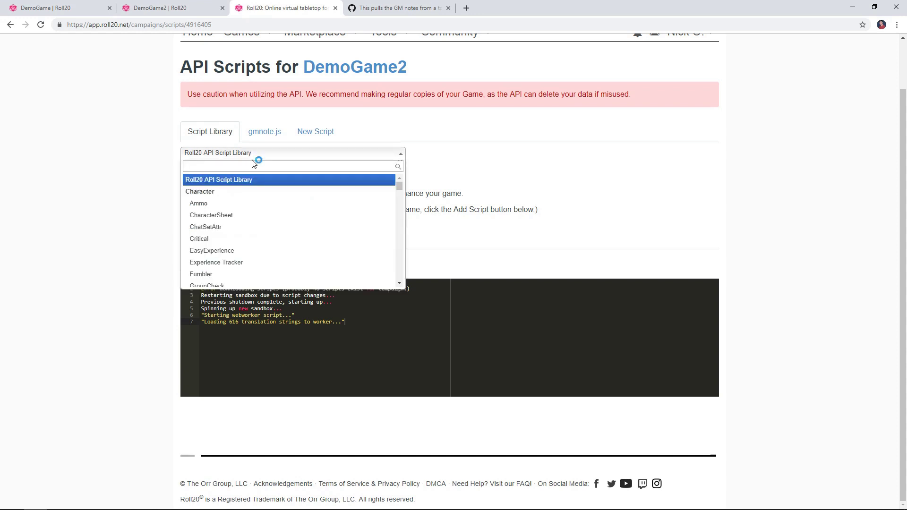
pyautogui.write('token')
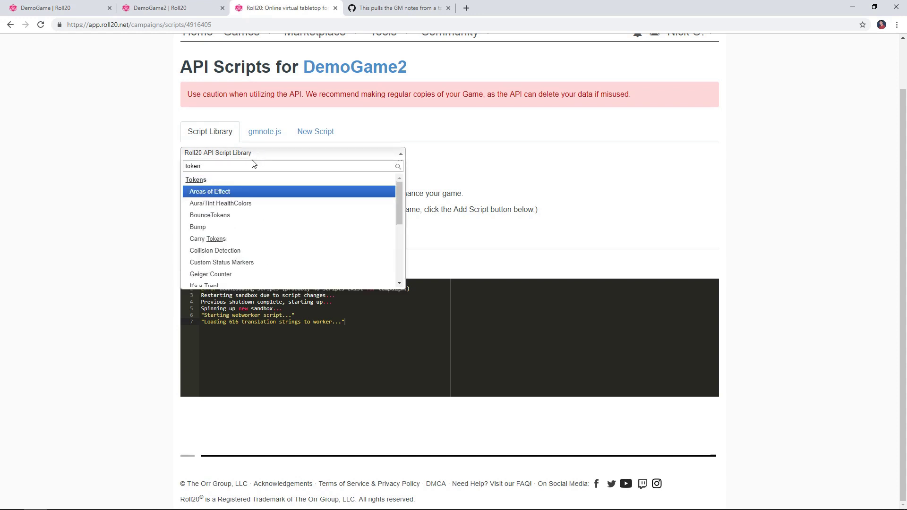
pyautogui.write(',')
pyautogui.press('BackSpace')
pyautogui.write('m')
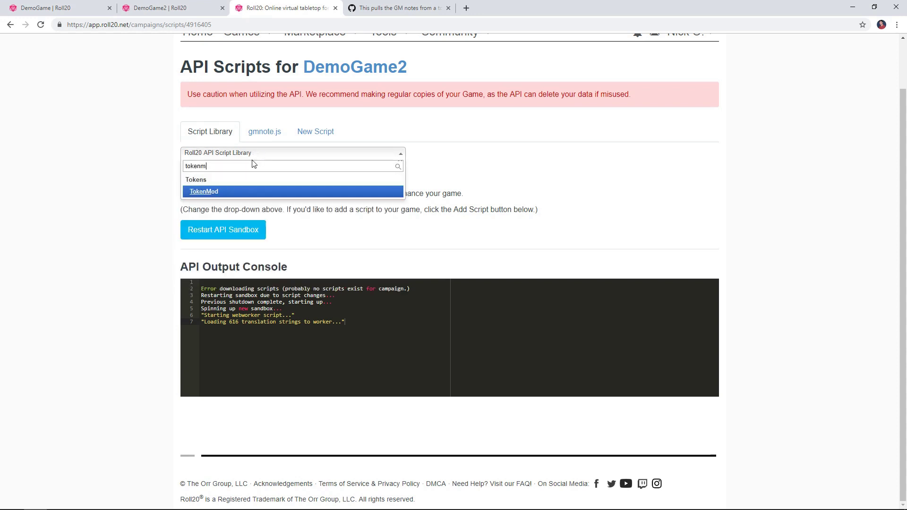
# - Choose TokenMod from the library results and add it to DemoGame2's scripts
pyautogui.click(228, 192)
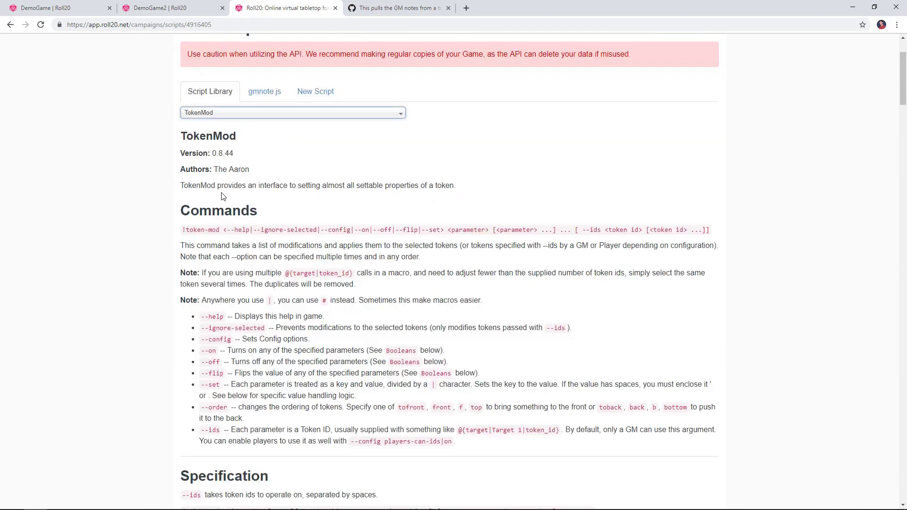
pyautogui.scroll(-2, 318, 183)
pyautogui.scroll(-20, 318, 183)
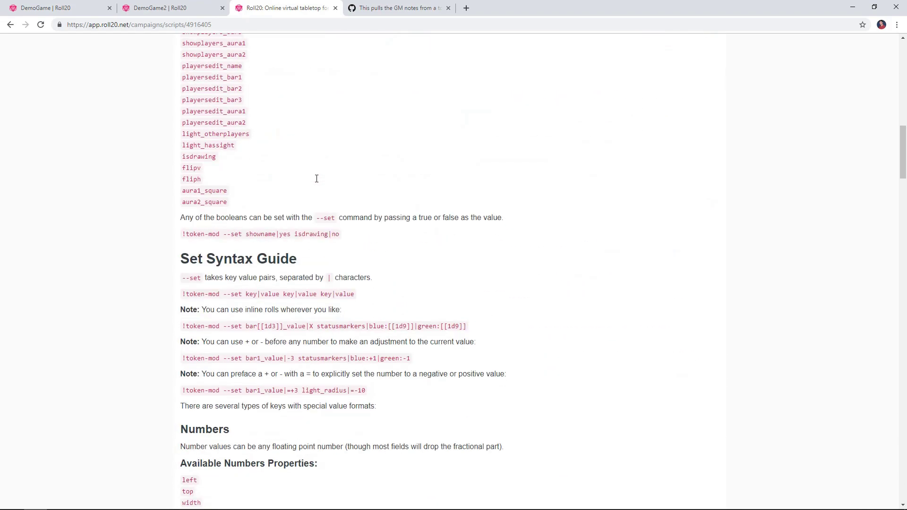
pyautogui.scroll(-20, 318, 183)
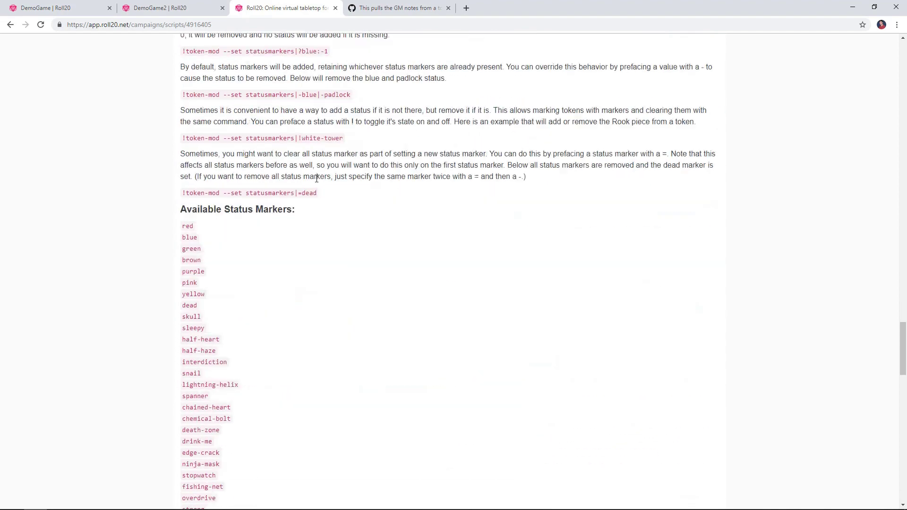
pyautogui.scroll(-2, 317, 182)
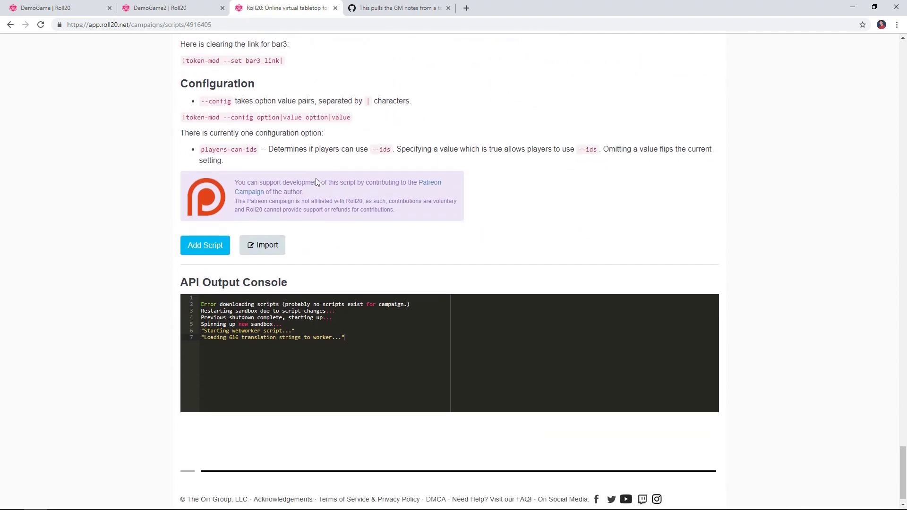
pyautogui.click(203, 244)
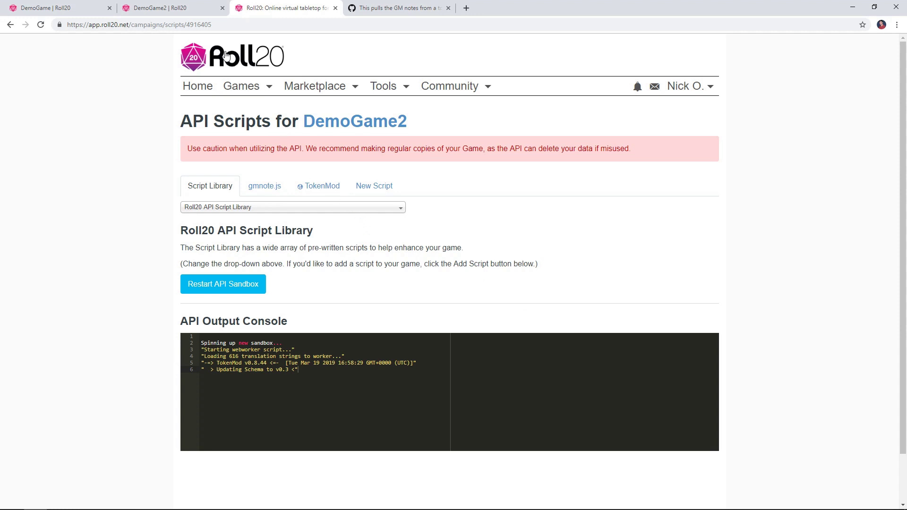
# - On the DemoGame2 map, switch to the GM Info Overlay layer and select the stone-slab token
pyautogui.click(156, 8)
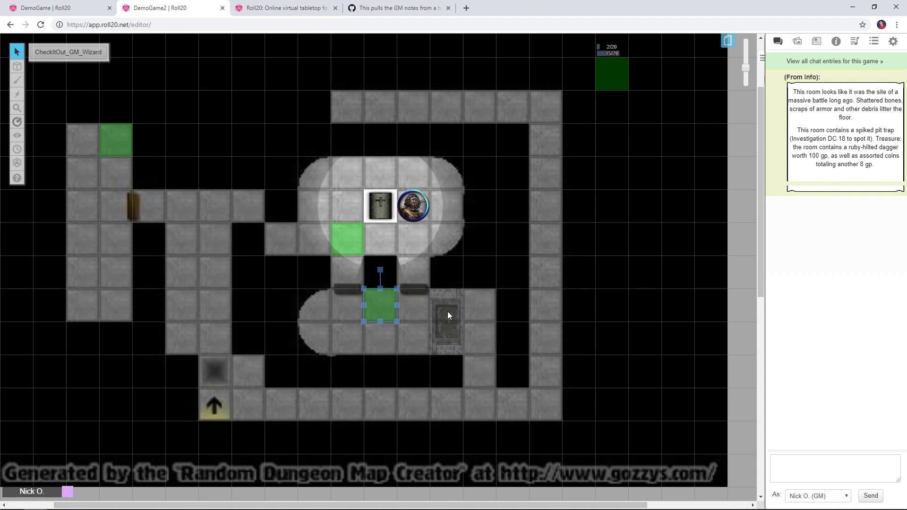
pyautogui.moveTo(19, 68)
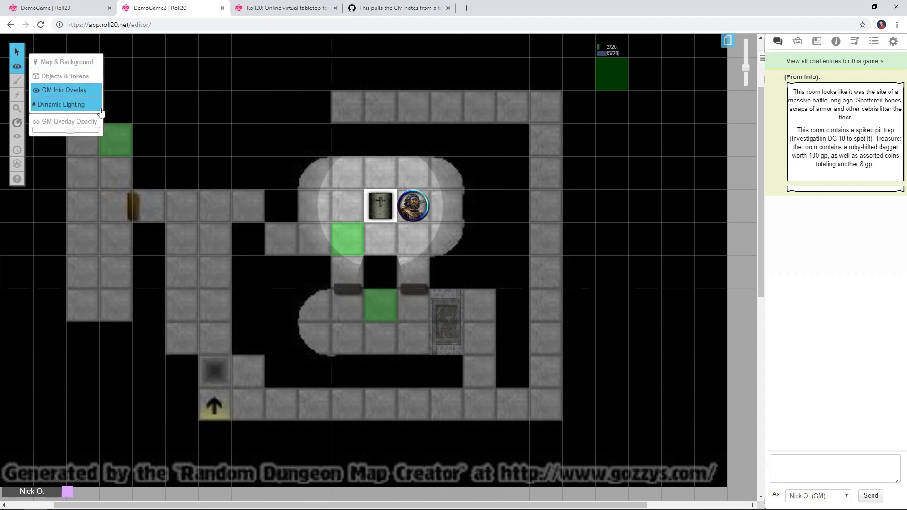
pyautogui.click(59, 90)
pyautogui.click(444, 320)
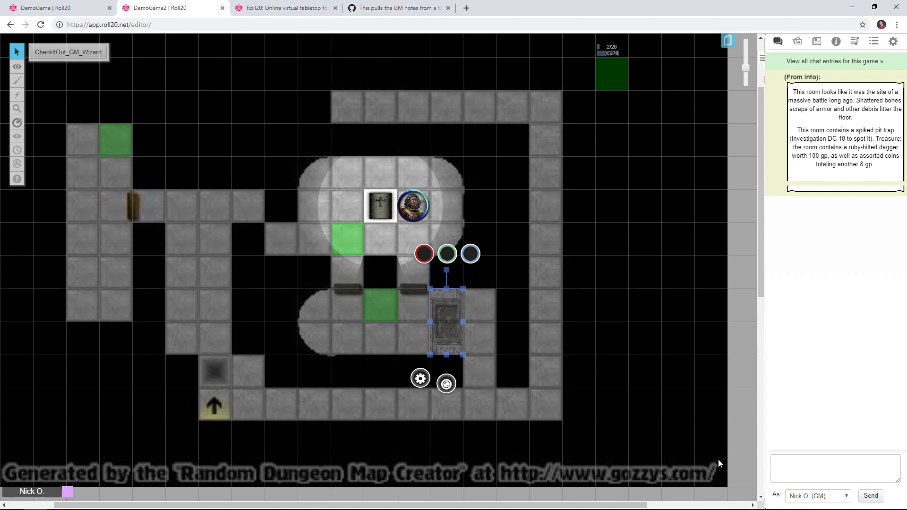
# - Send @{selected|token_id} in chat to display the stone-slab token's ID
pyautogui.click(798, 465)
pyautogui.write('@{selected')
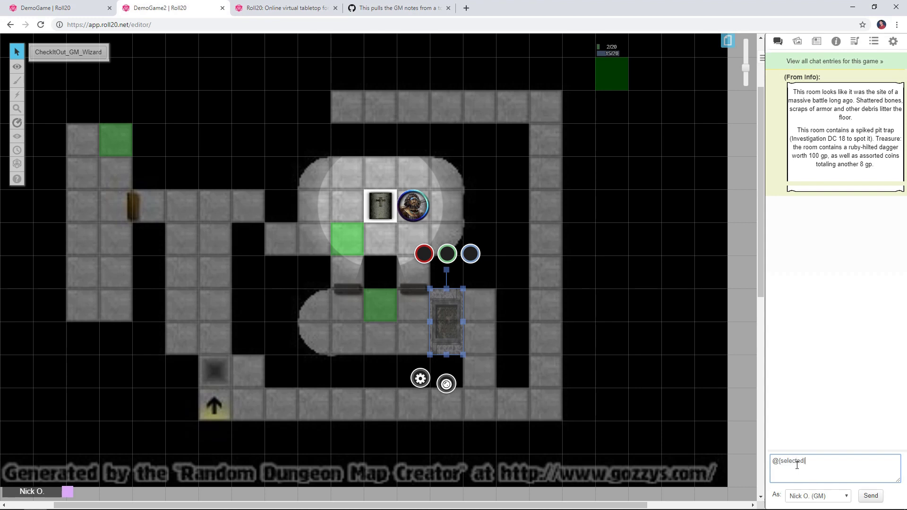
pyautogui.write('|token_id}')
pyautogui.press('Return')
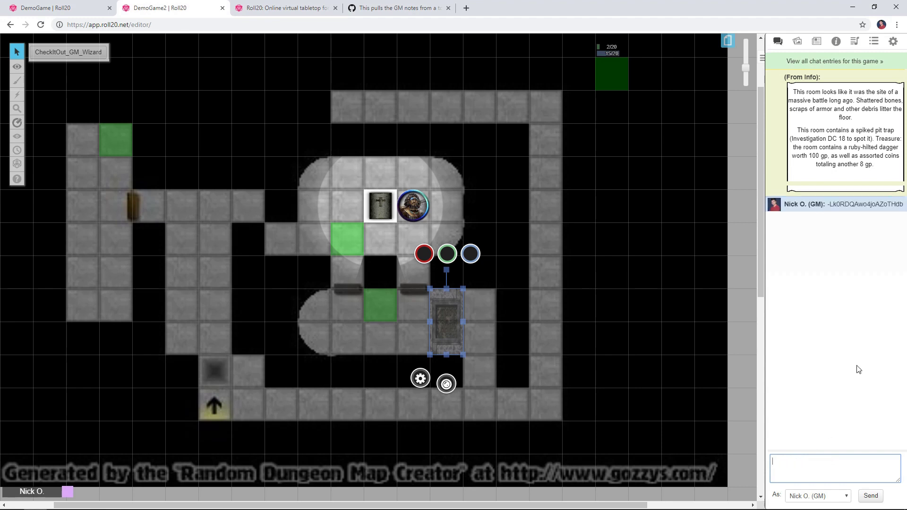